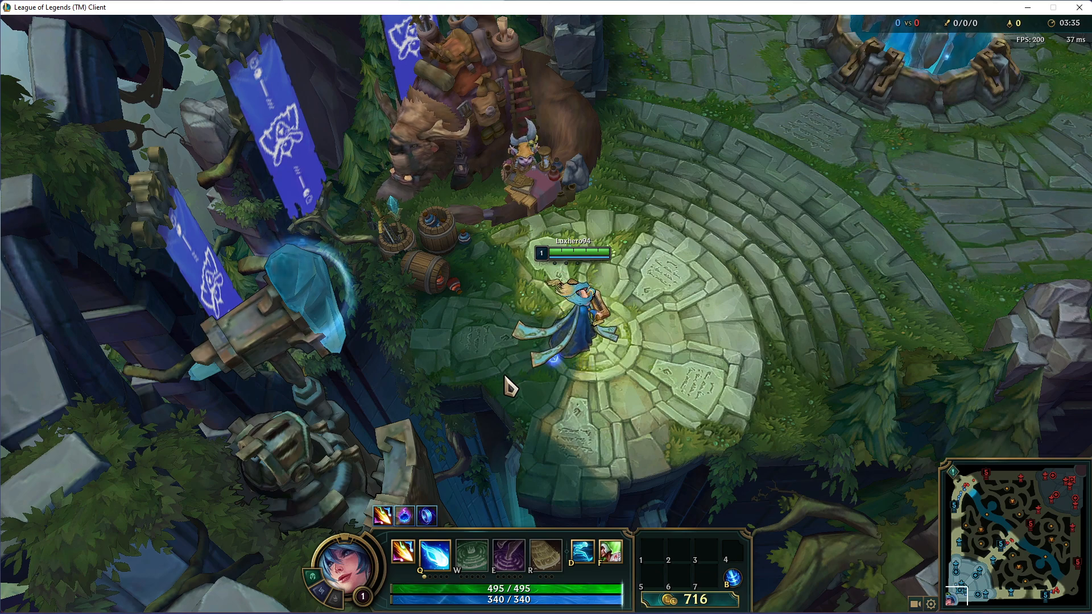
Move the champion, then bring up the in-game options on the Video settings
right_click(509, 389)
key("Escape")
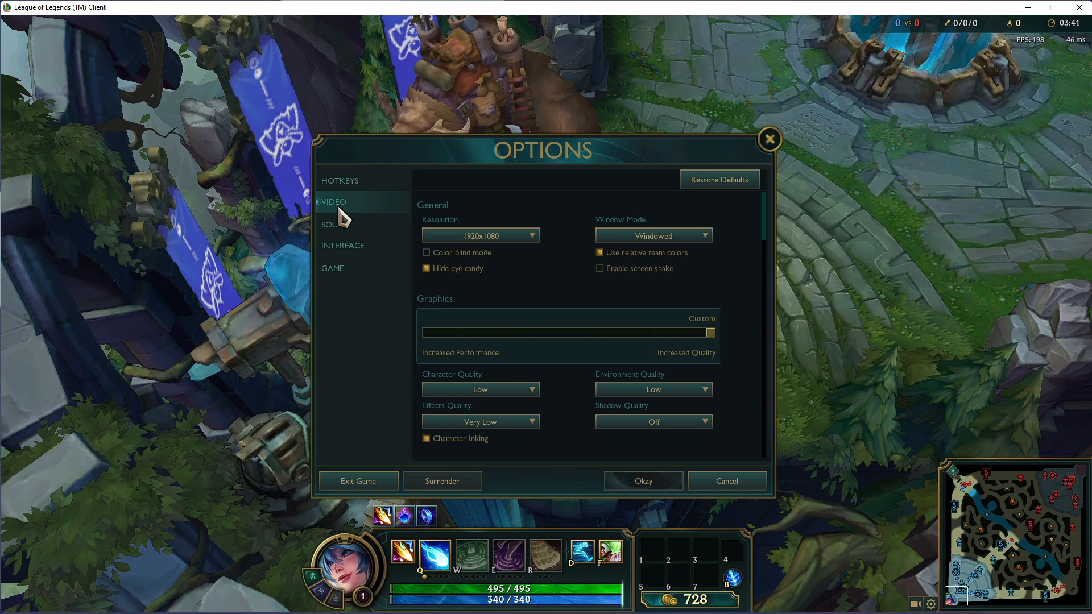
left_click(532, 235)
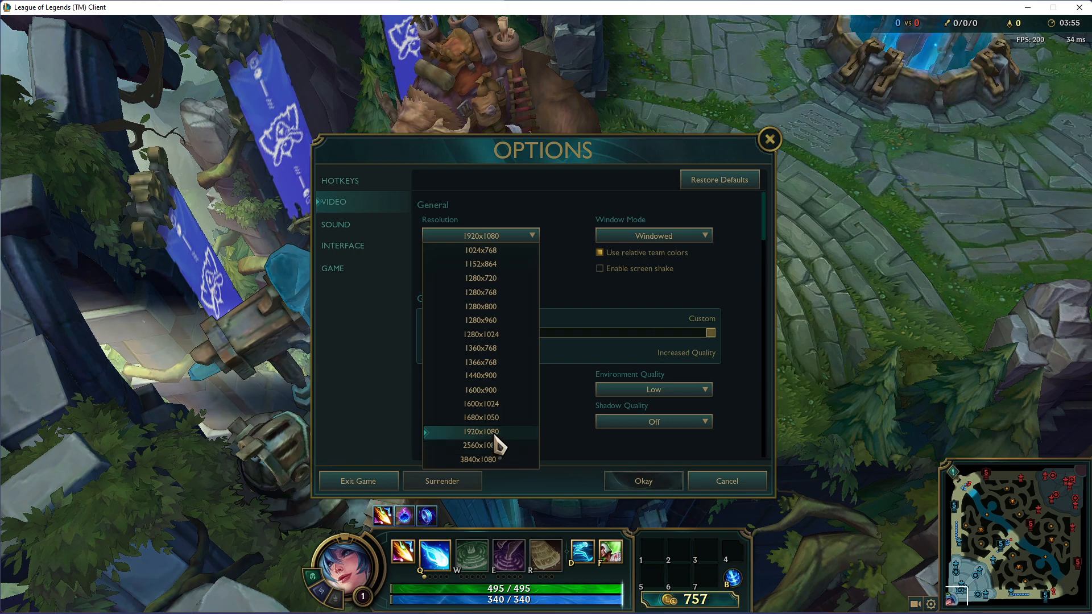
left_click(499, 435)
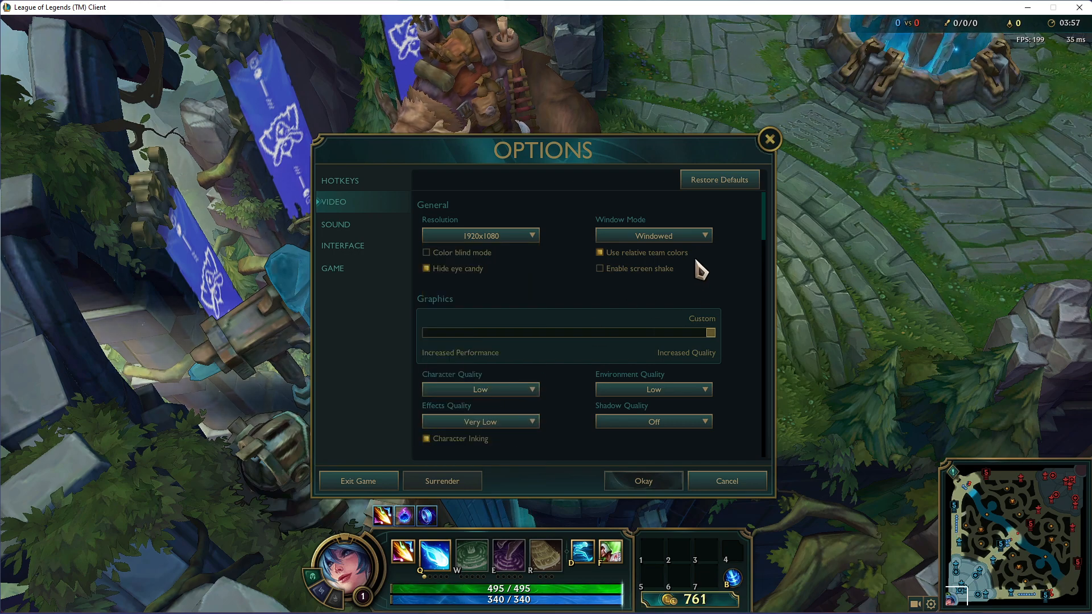
left_click(706, 236)
left_click(657, 251)
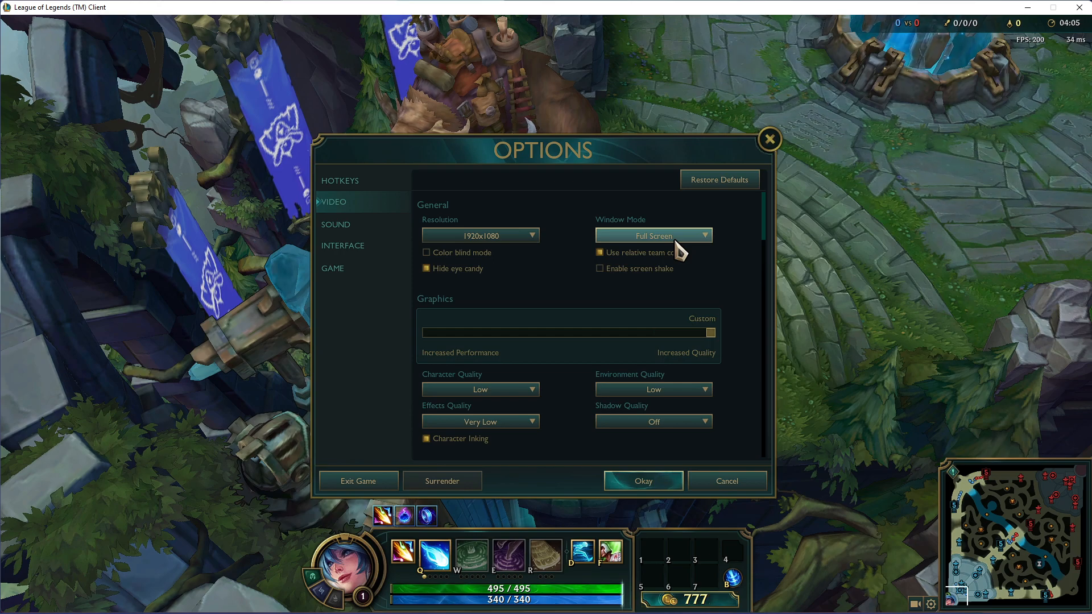
left_click(680, 240)
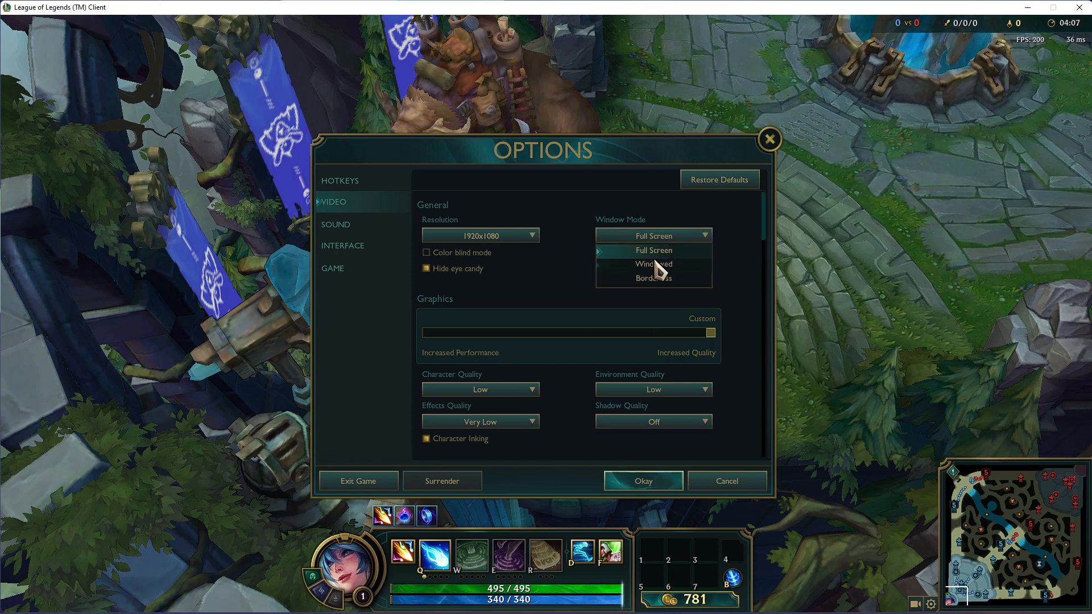
left_click(655, 266)
left_click(426, 253)
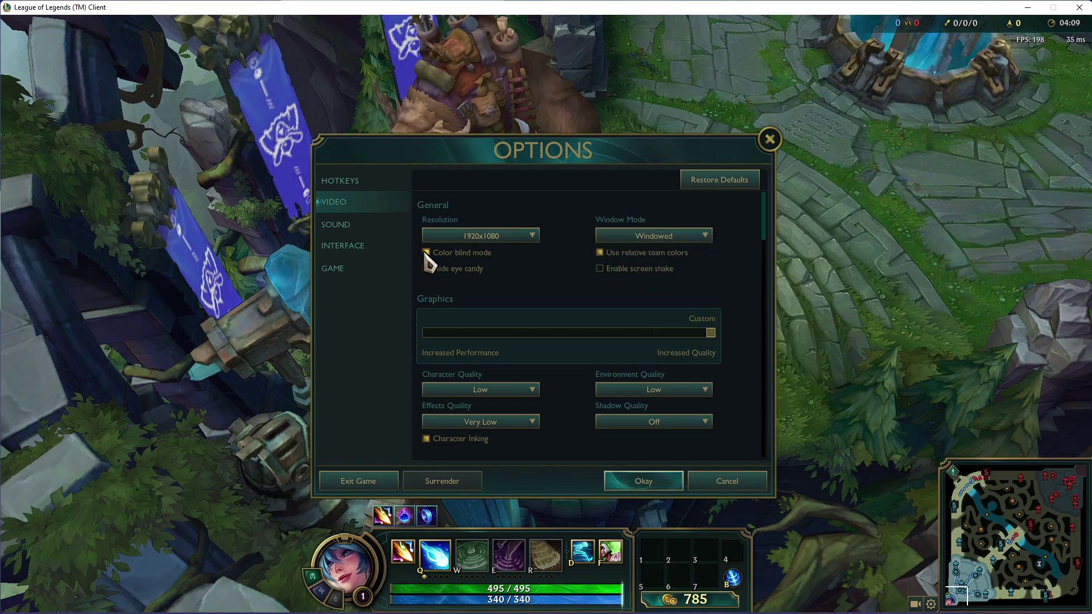
left_click(426, 253)
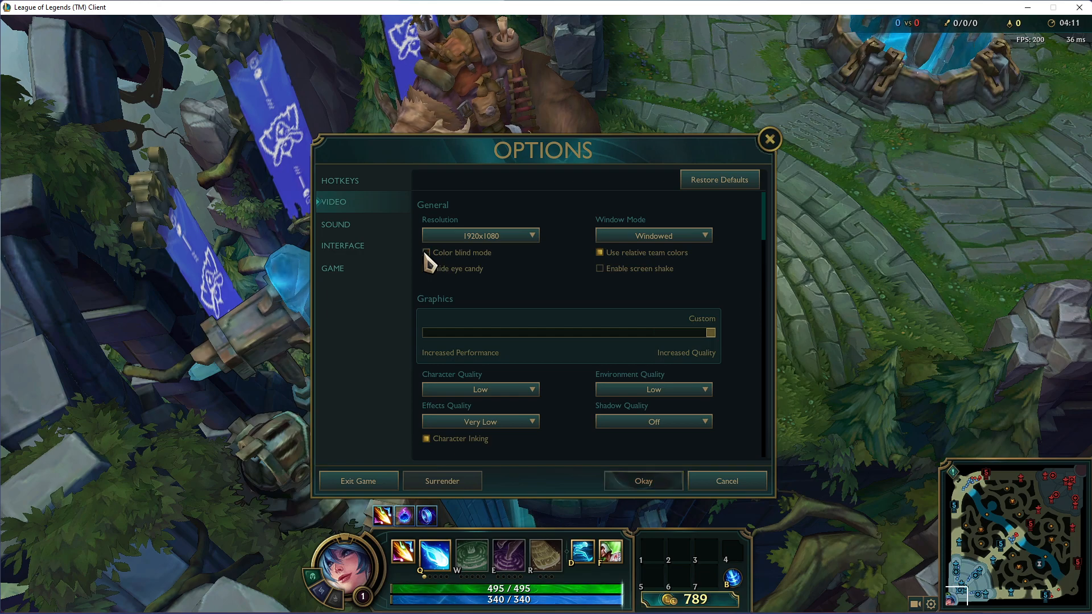
left_click(427, 268)
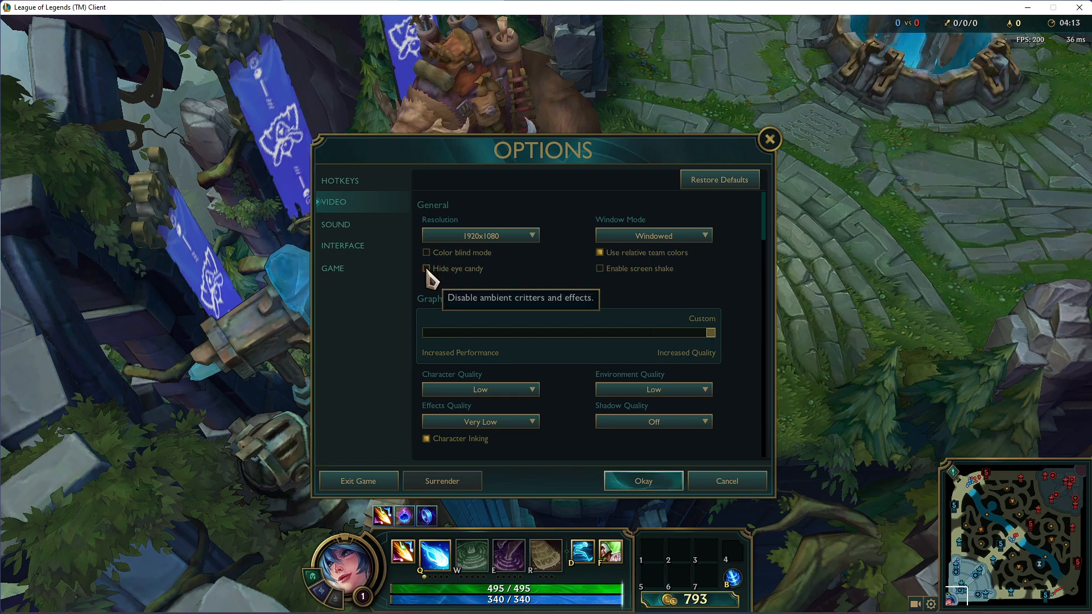
left_click(426, 269)
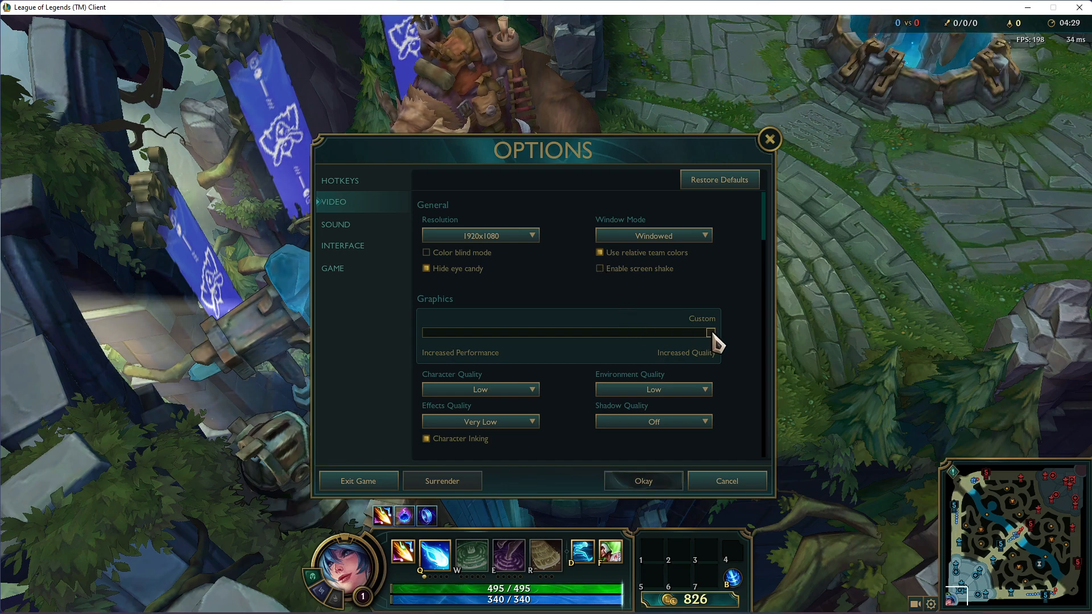
Set the graphics preset slider to Very Low, then to Medium Low
left_click_drag(712, 334, 424, 335)
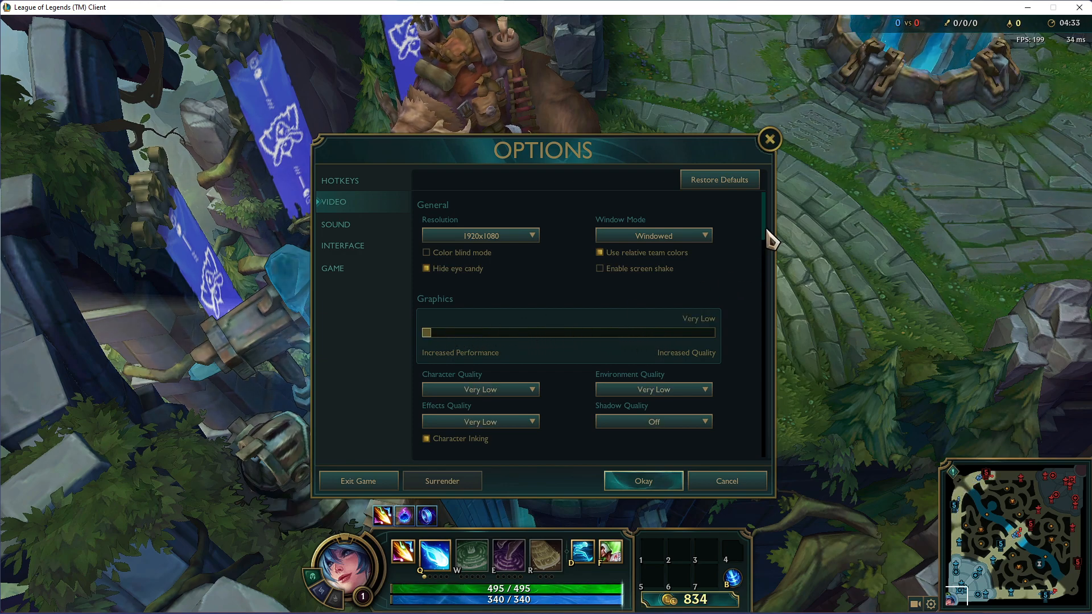
left_click_drag(768, 266, 769, 301)
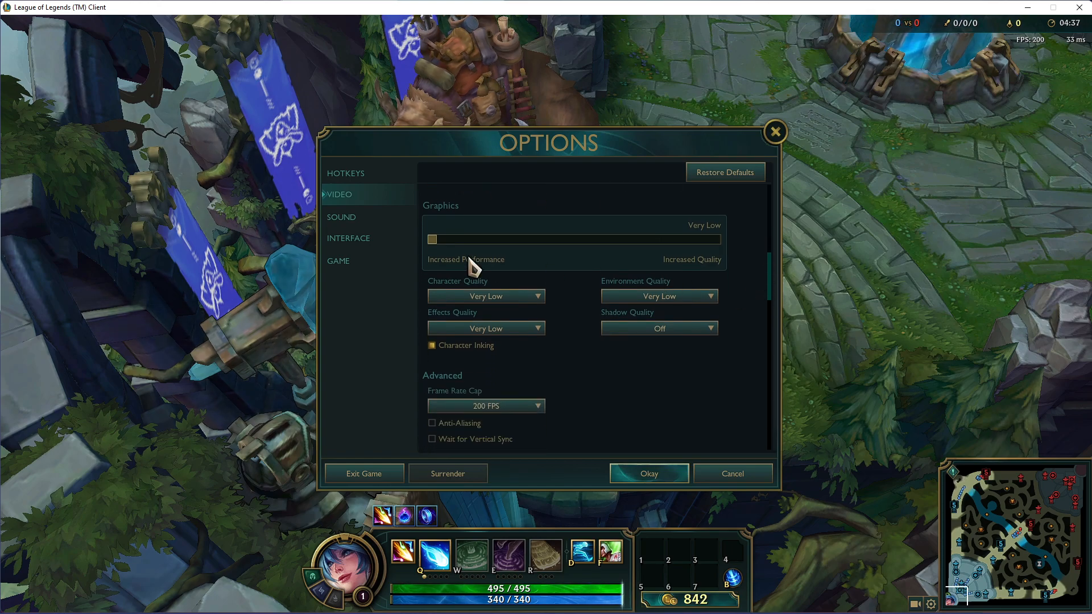
left_click_drag(432, 241, 527, 241)
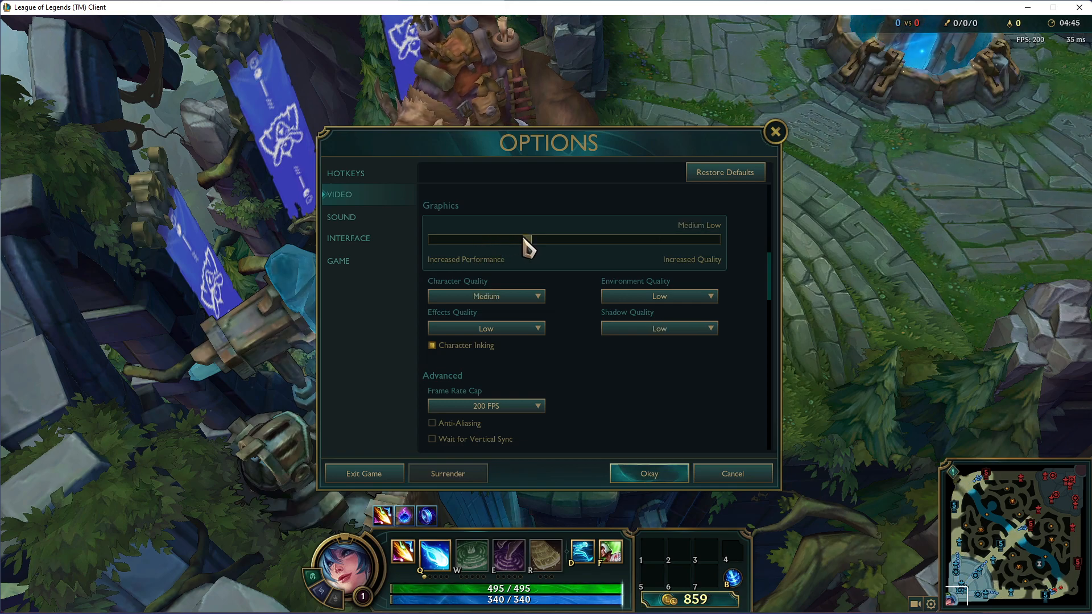
Set Effects Quality to Very Low and Shadow Quality to Off
left_click(522, 329)
left_click(486, 344)
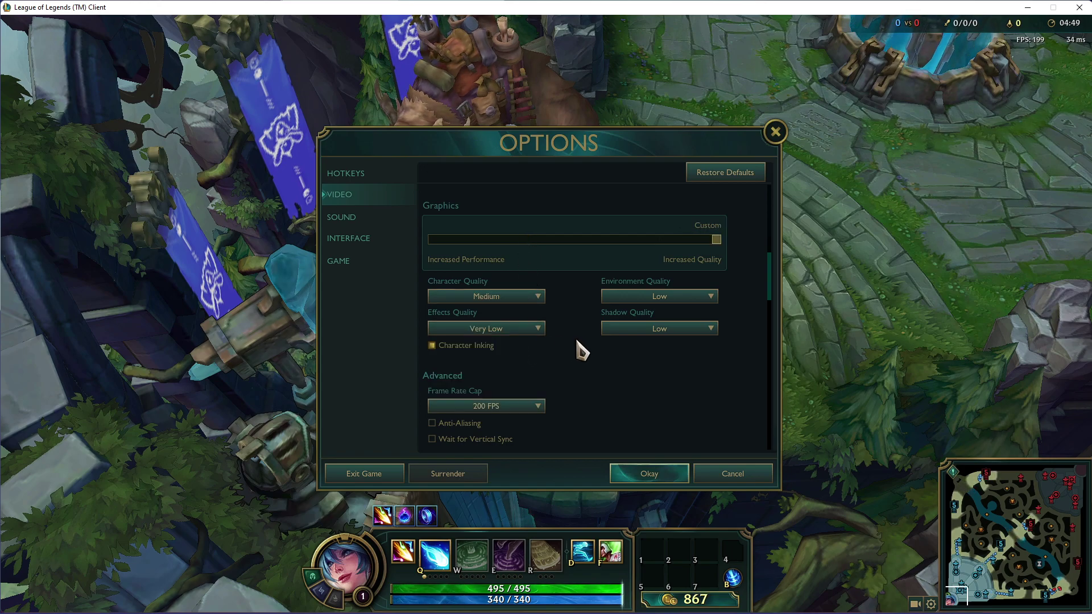
left_click(658, 328)
left_click(622, 344)
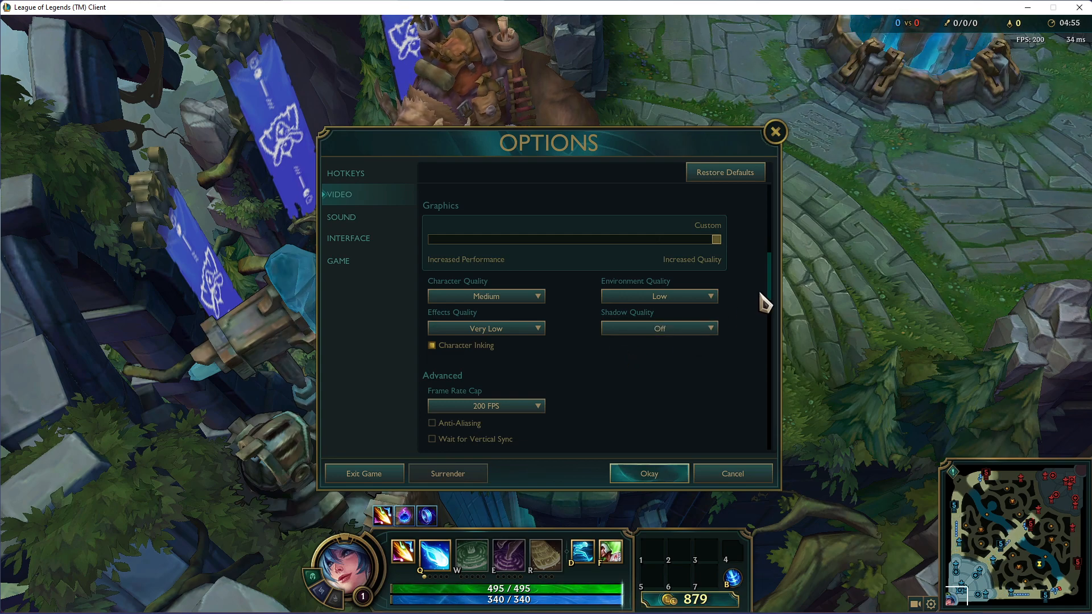
left_click_drag(766, 294, 778, 422)
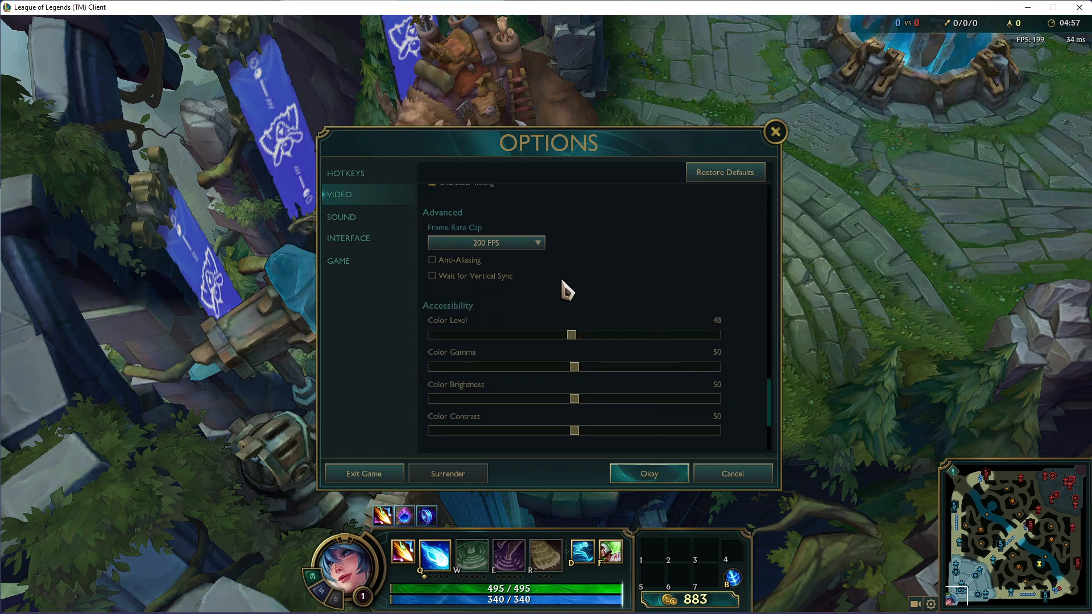
Keep Frame Rate Cap at 200 FPS, set Color Level to 57, and confirm with Okay
left_click(537, 243)
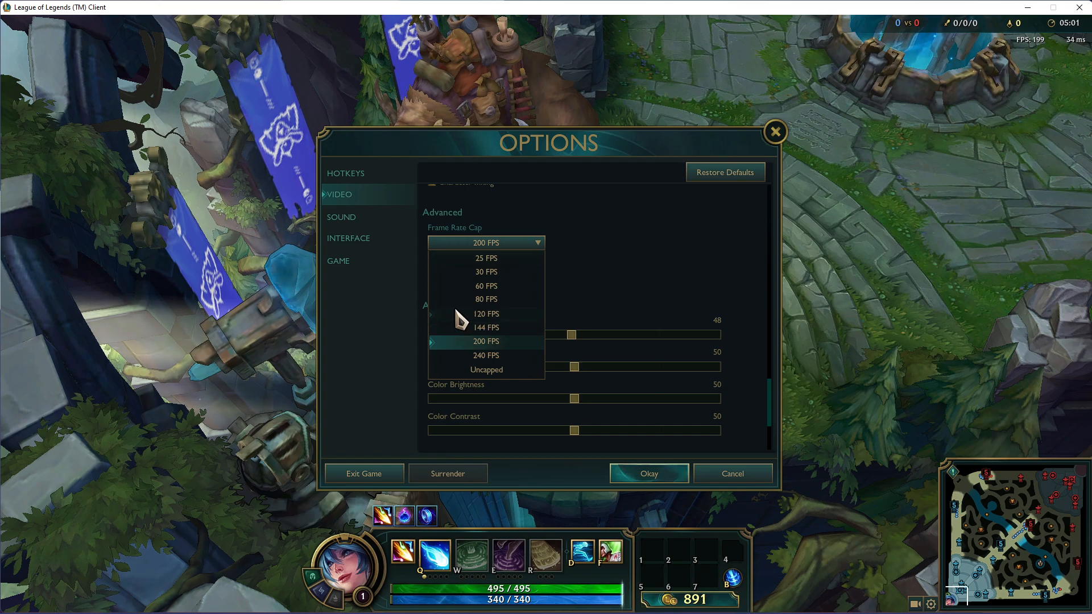
left_click(465, 346)
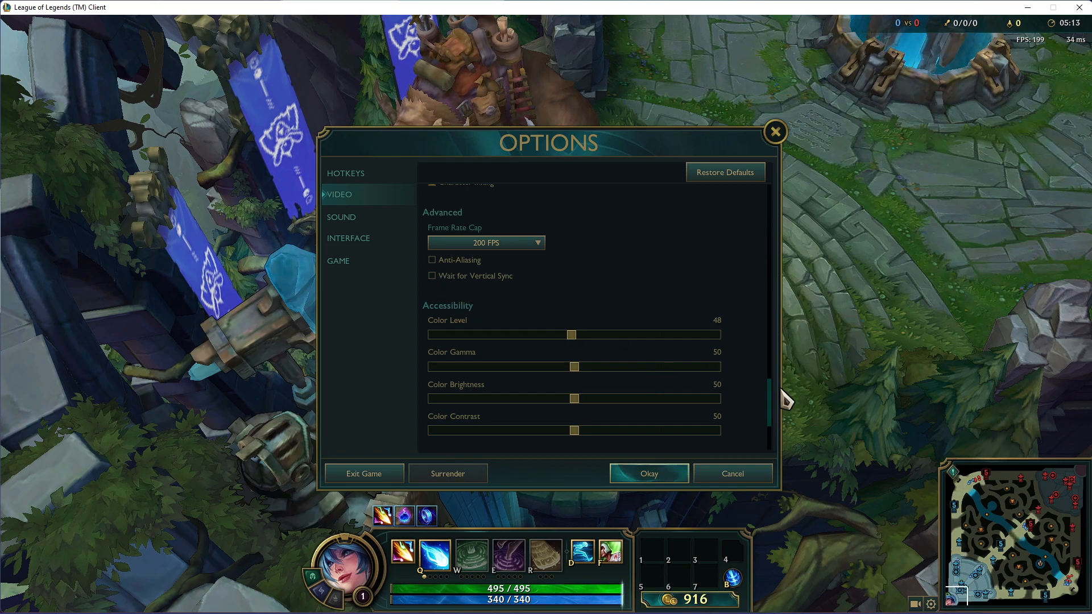
left_click_drag(772, 406, 777, 435)
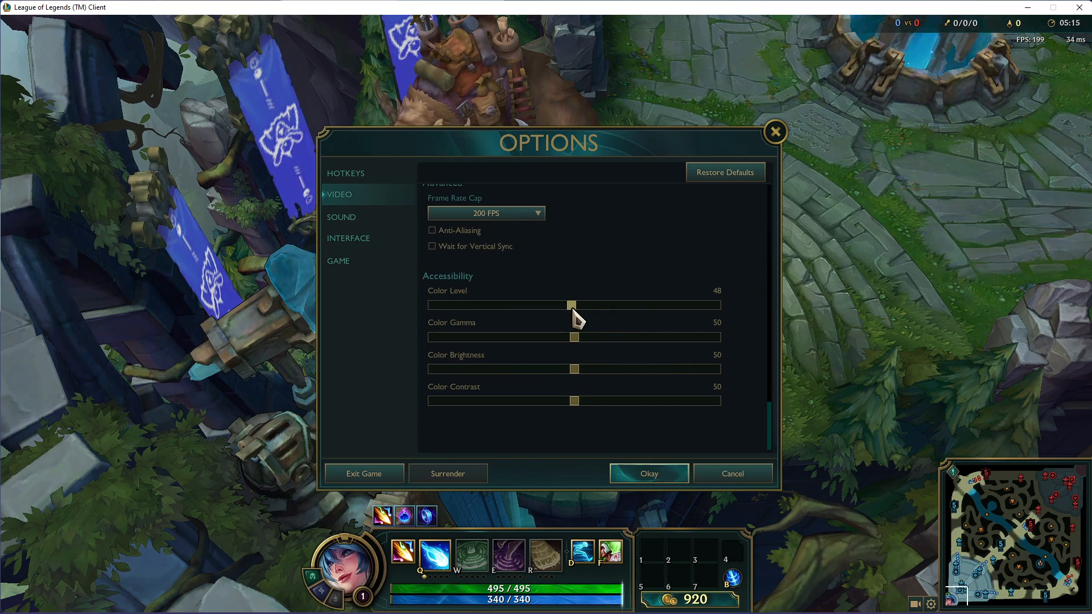
mouse_move(570, 305)
left_mouse_down()
mouse_move(648, 305)
mouse_move(597, 305)
left_mouse_up()
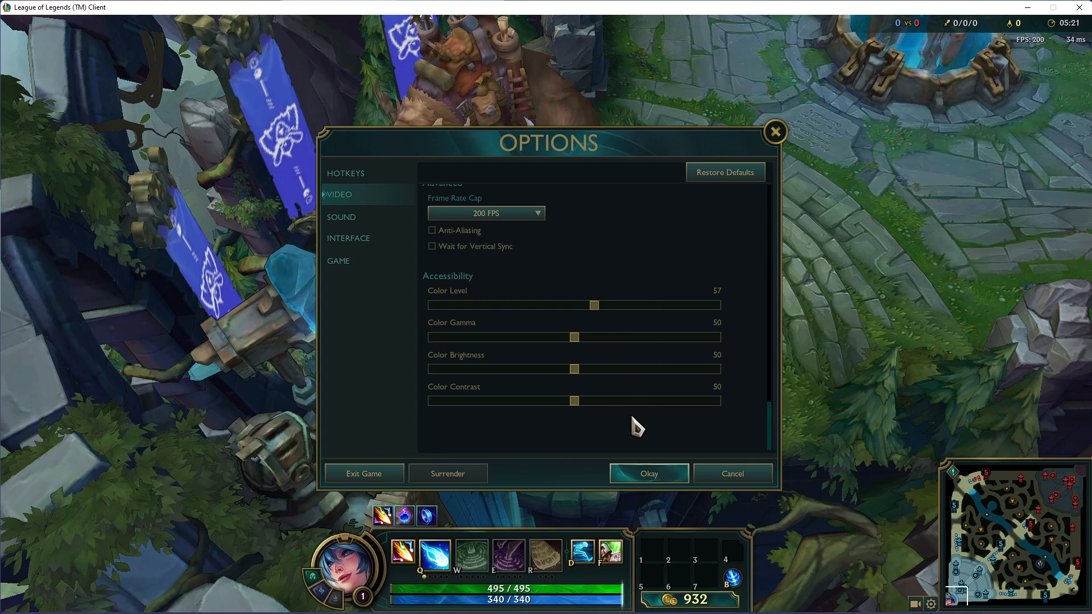
left_click(648, 474)
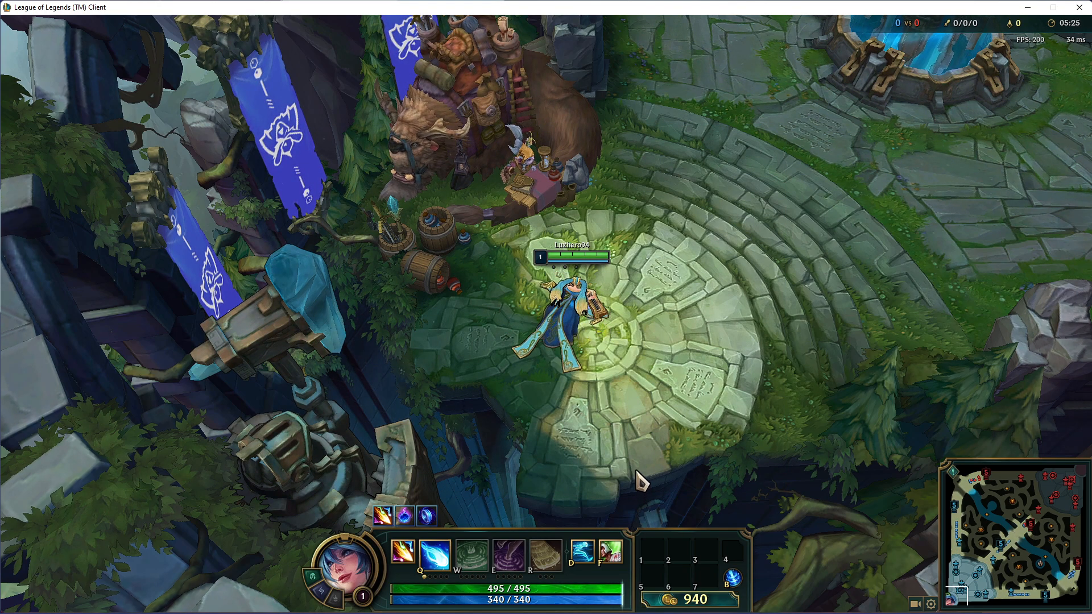
right_click(592, 365)
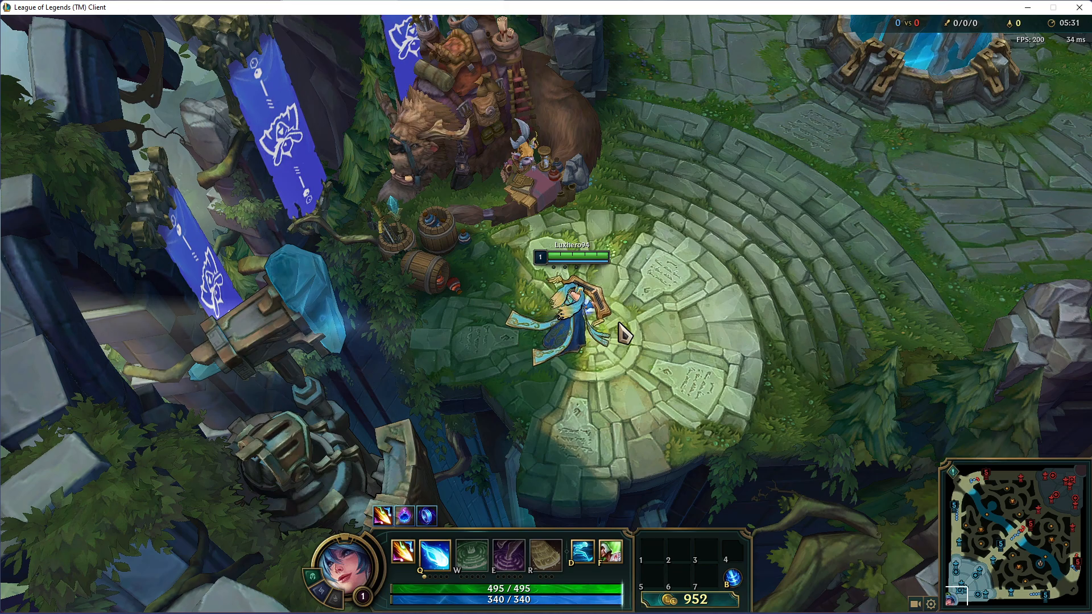
key("alt+Tab")
right_click(585, 365)
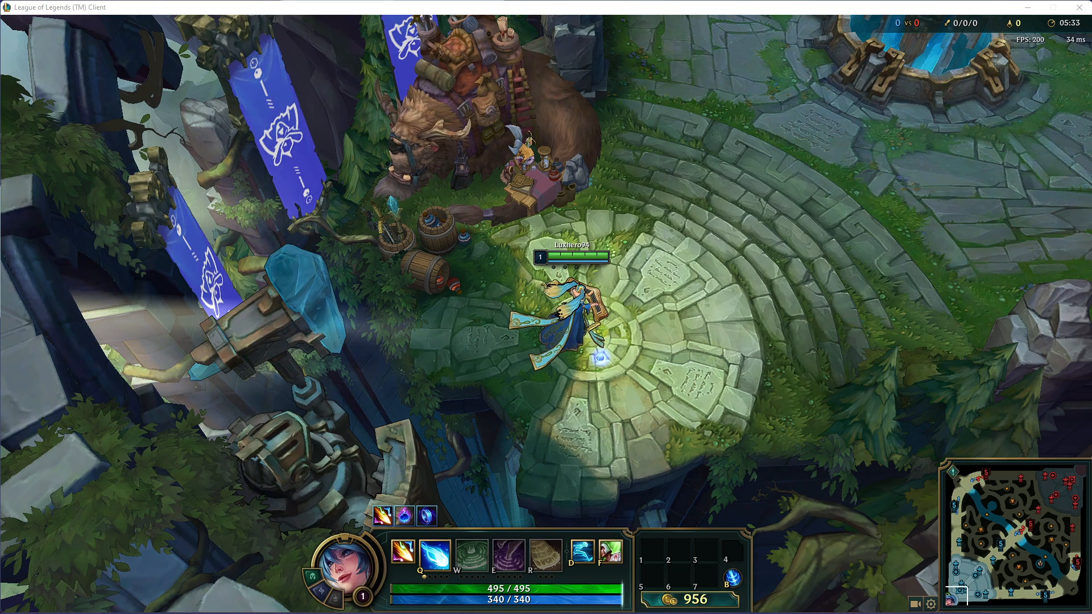